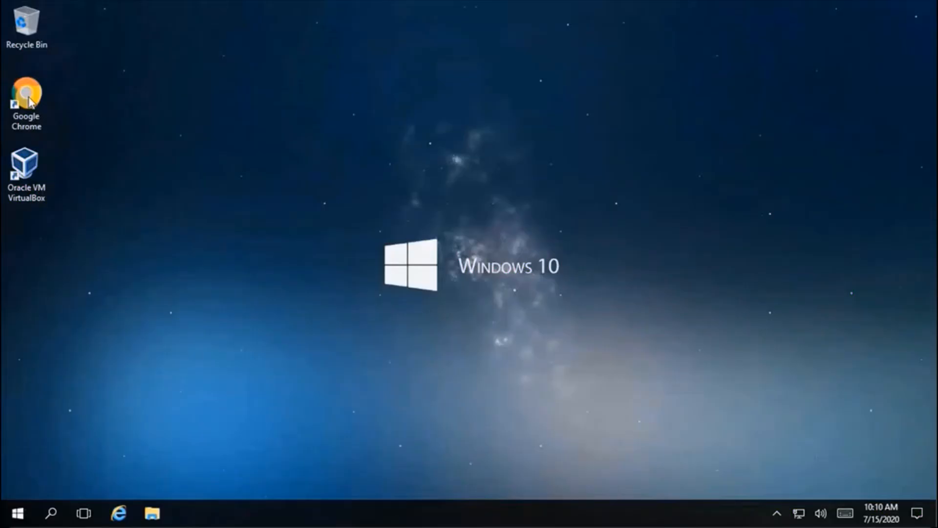
Open Google Chrome and search for "docker desktop for windows".
click(30, 99)
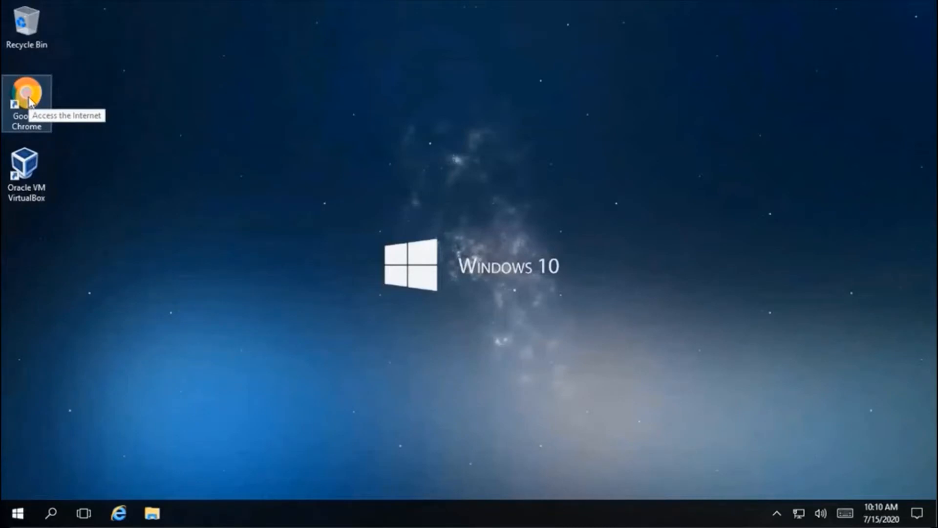
double_click(30, 99)
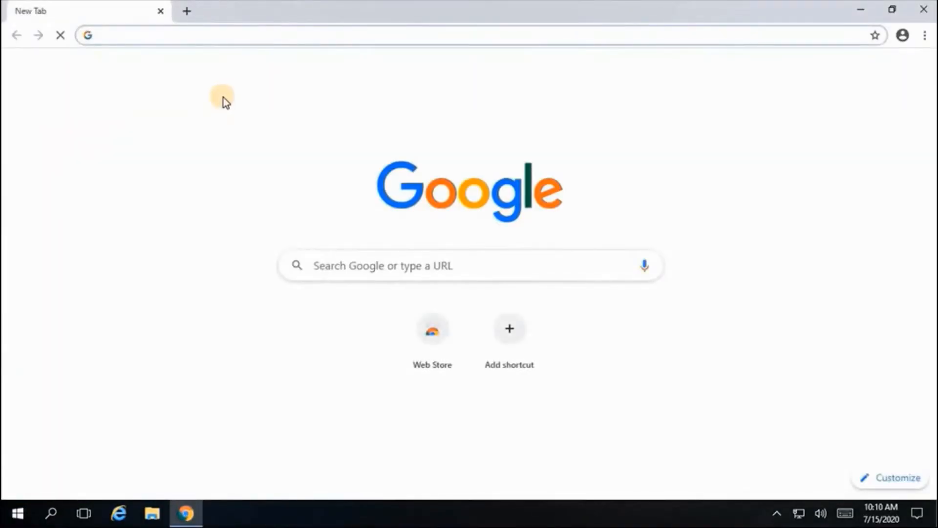
text(doc)
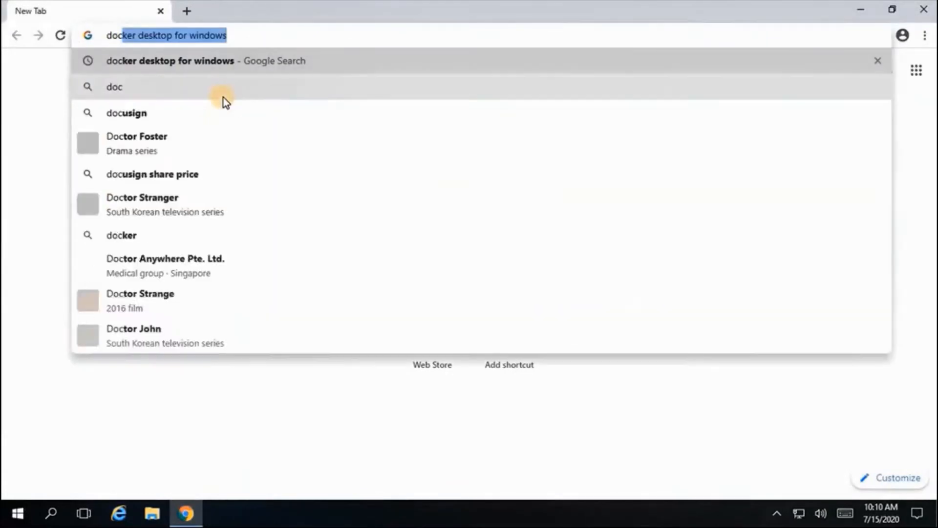
text(ker)
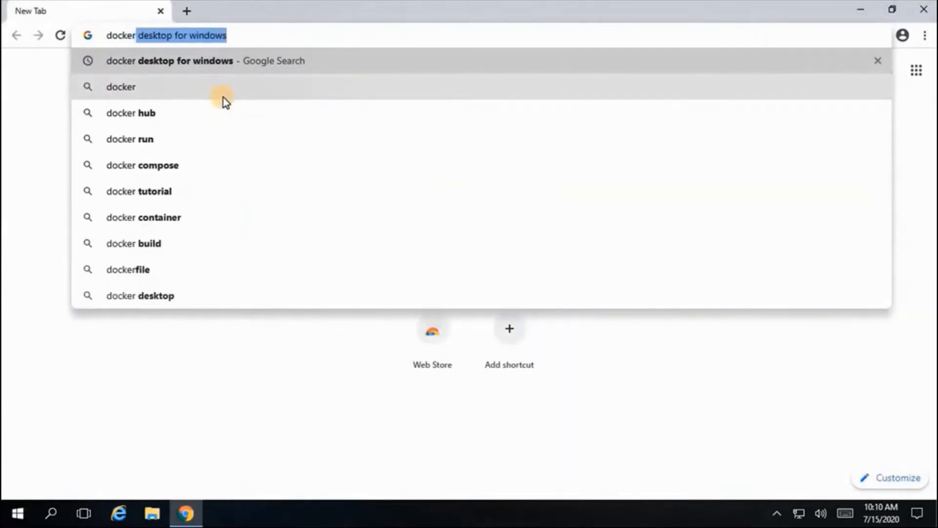
key(End)
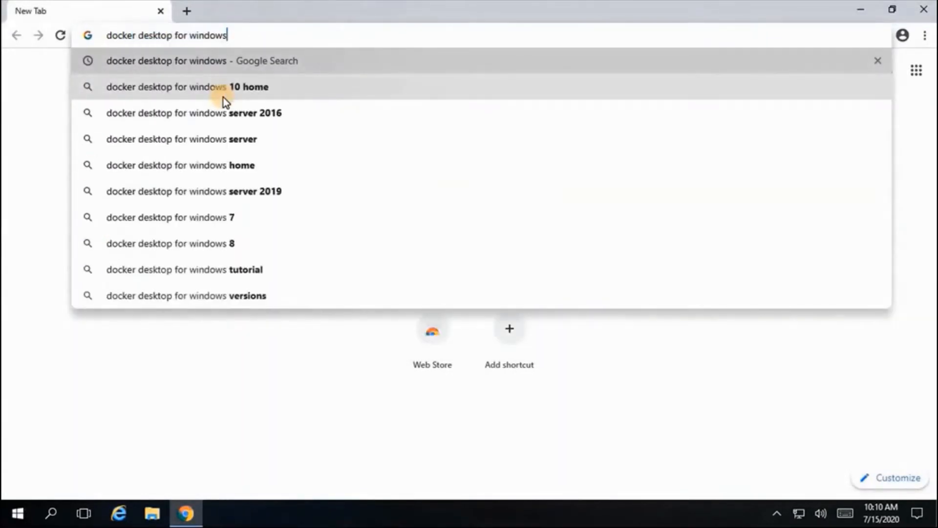
click(235, 61)
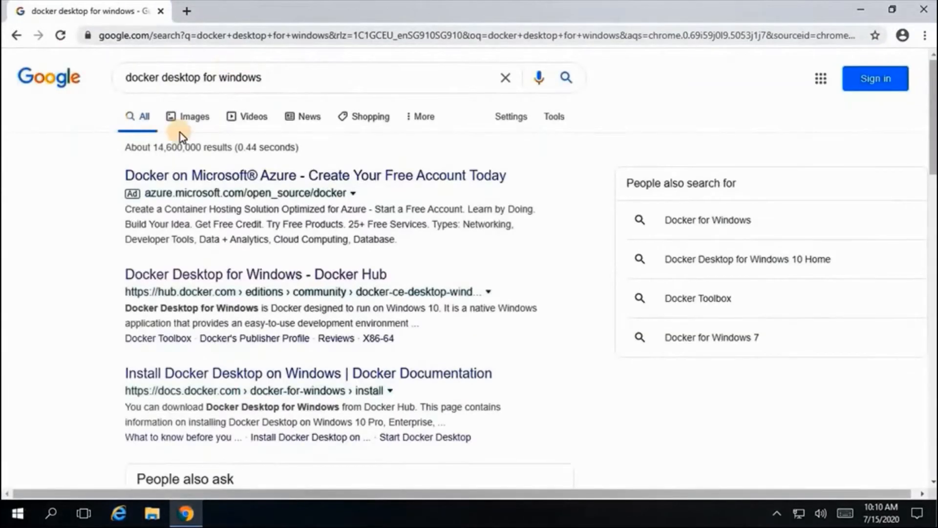
Open the Docker Hub page for Docker Desktop for Windows and download the Docker Desktop installer.
click(211, 277)
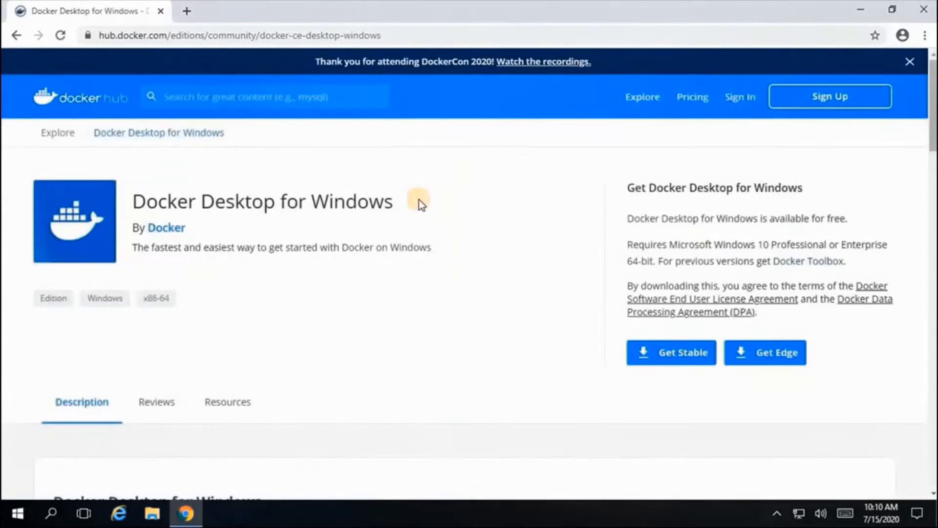
scroll(419, 204, down, 7)
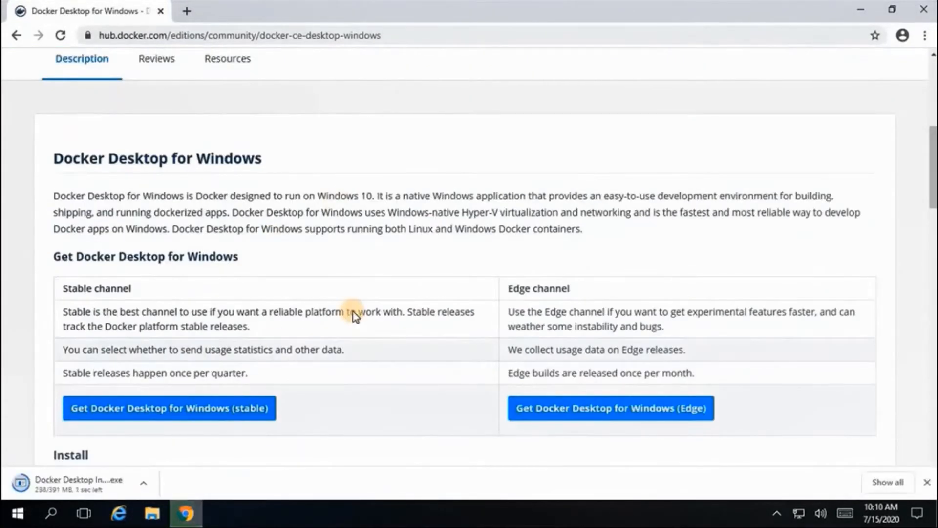
Run Docker Desktop Installer from the Downloads folder in File Explorer and allow it to make changes to the device.
click(196, 519)
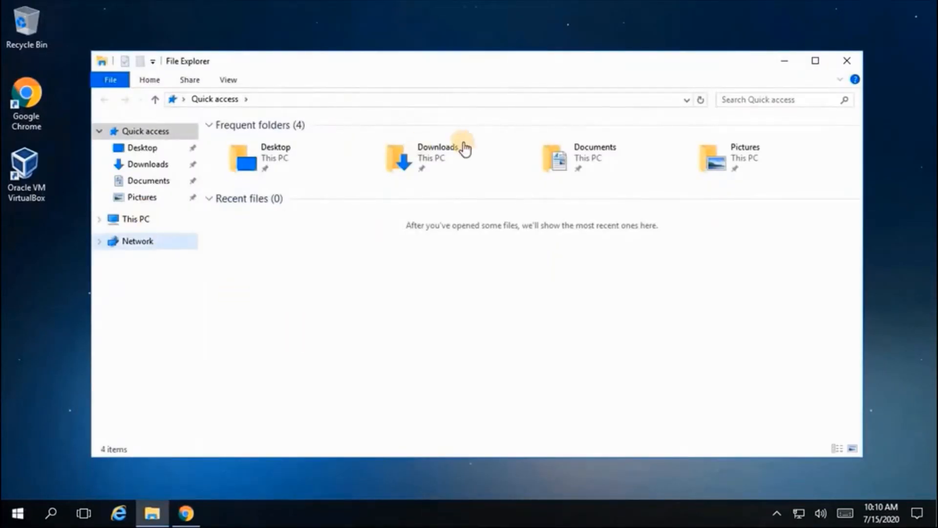
click(449, 151)
double_click(449, 150)
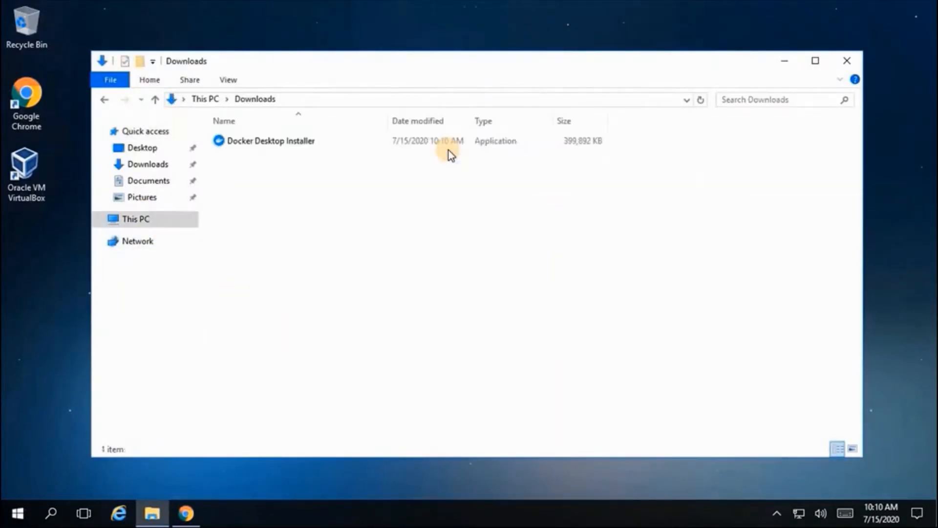
click(273, 141)
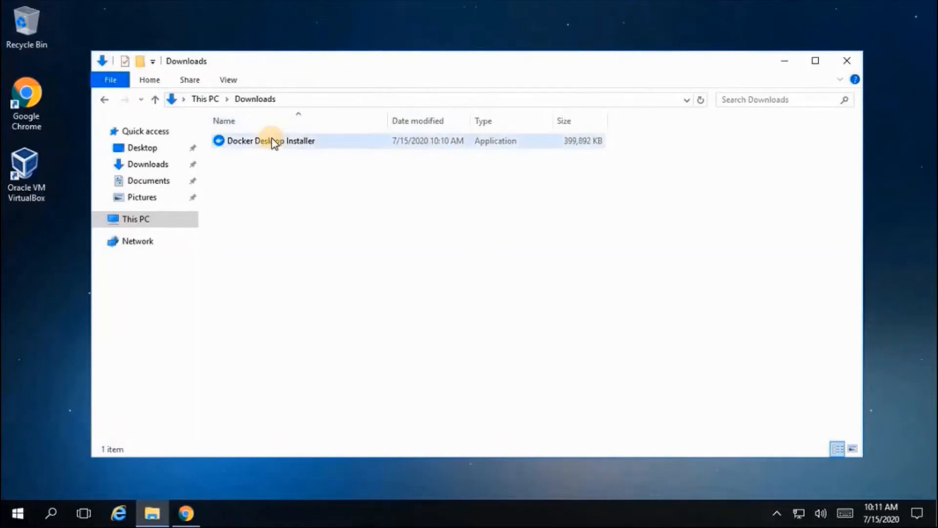
double_click(272, 140)
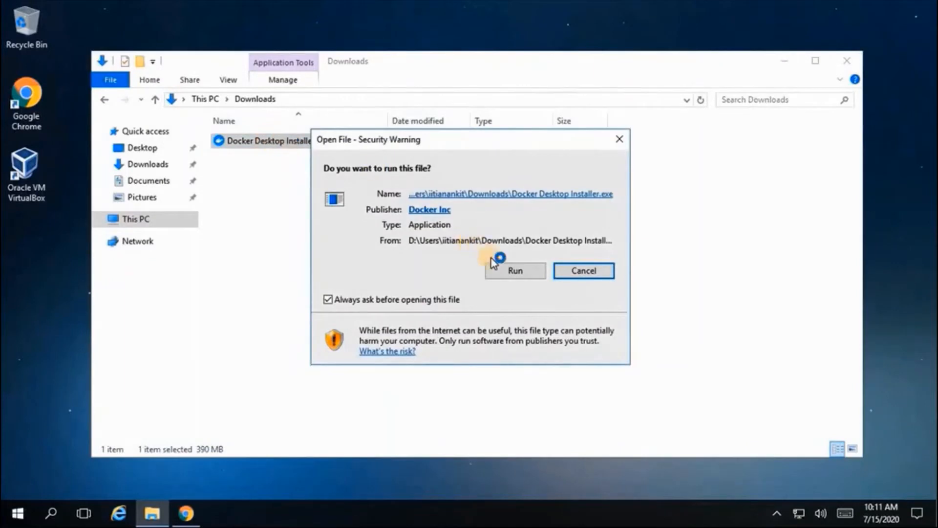
click(513, 272)
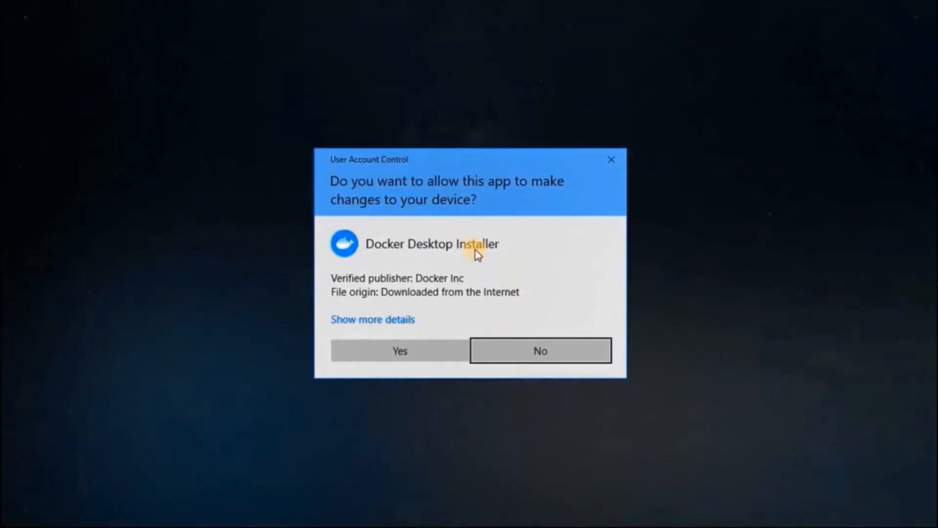
click(402, 350)
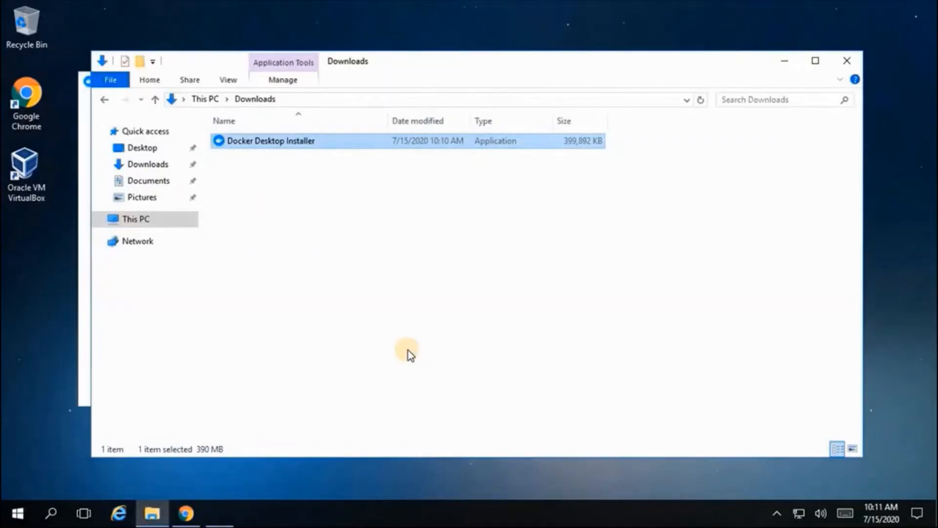
Read the prerequisite text in the Docker Desktop installer window and close the installer.
click(784, 63)
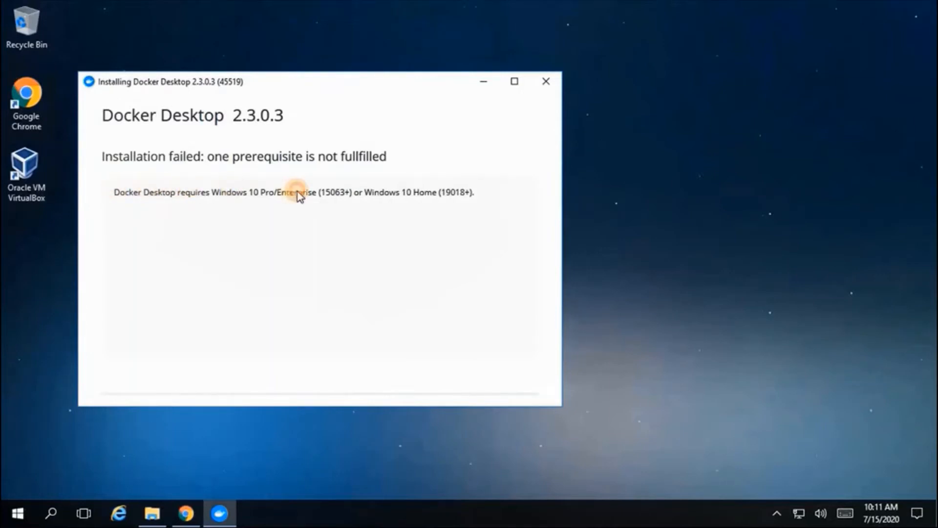
drag(299, 195, 493, 203)
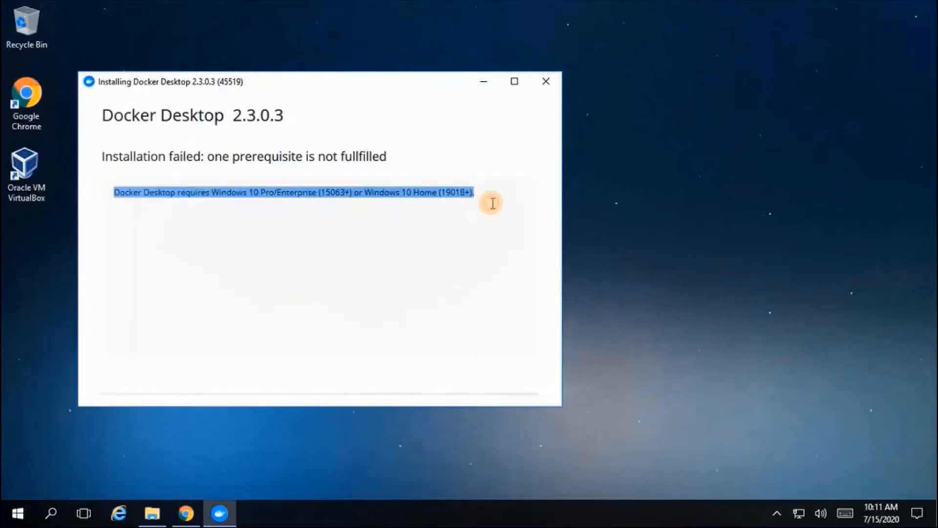
click(467, 259)
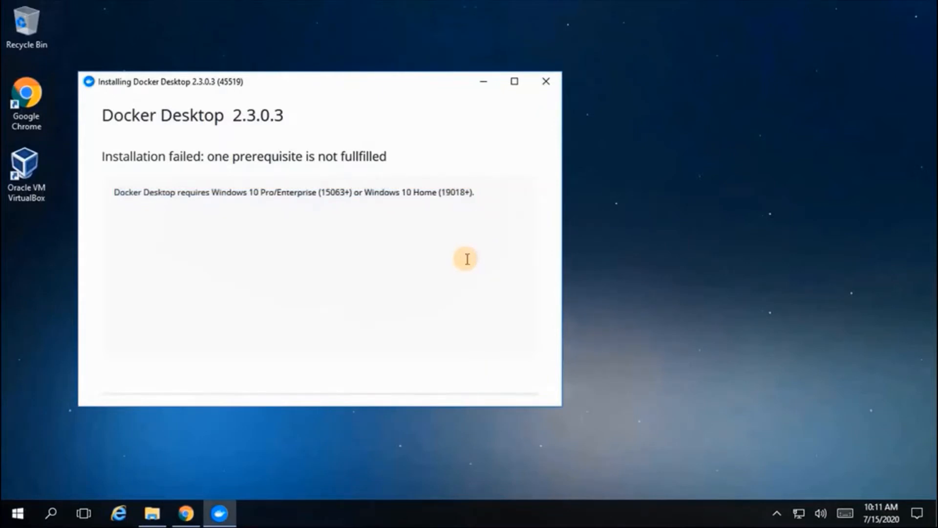
click(547, 82)
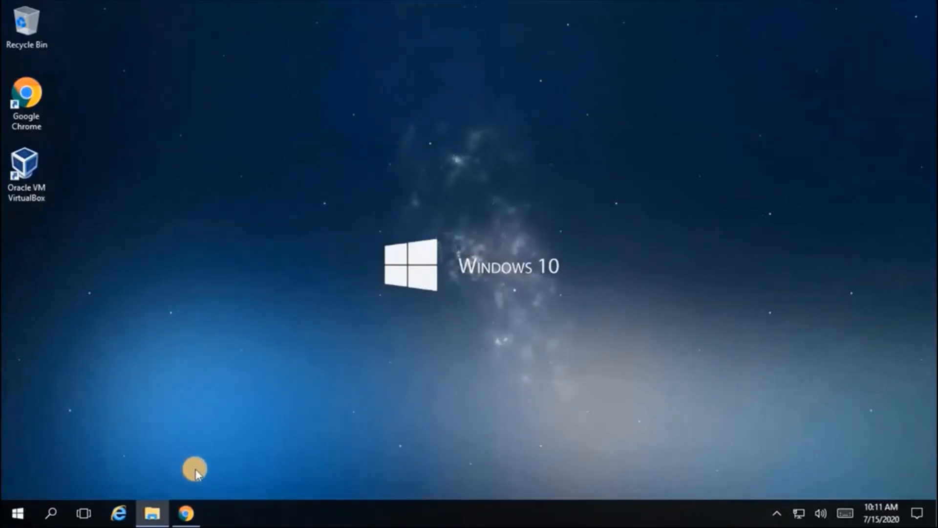
Switch back to Chrome and search for "docker toolbox for windows" in a new tab.
click(187, 514)
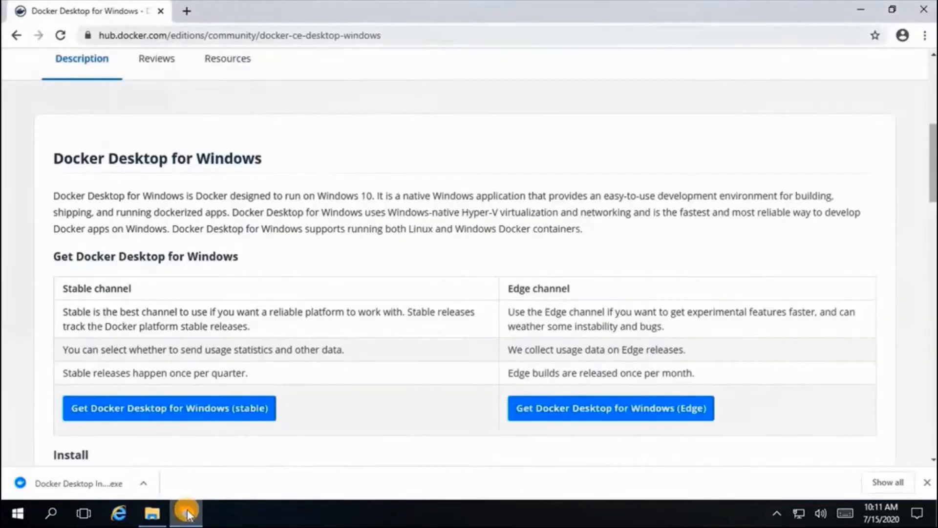
click(186, 10)
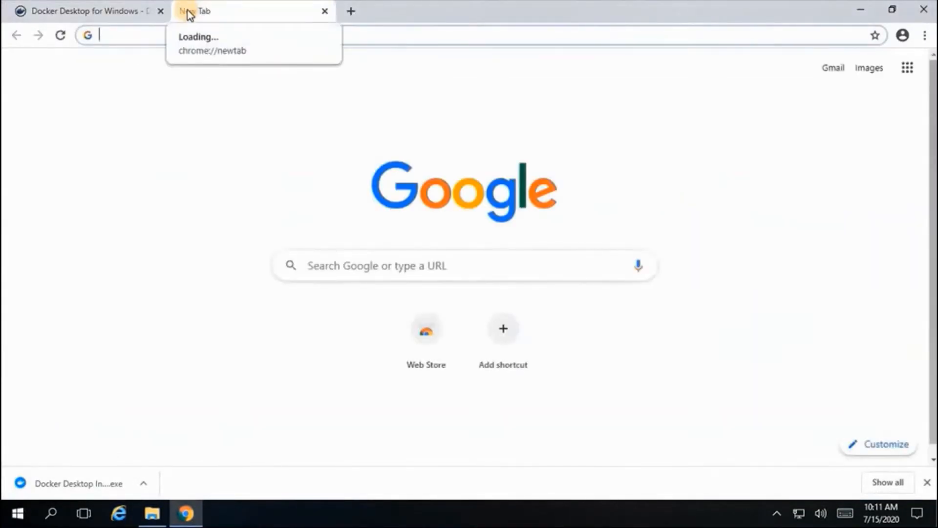
text(doc)
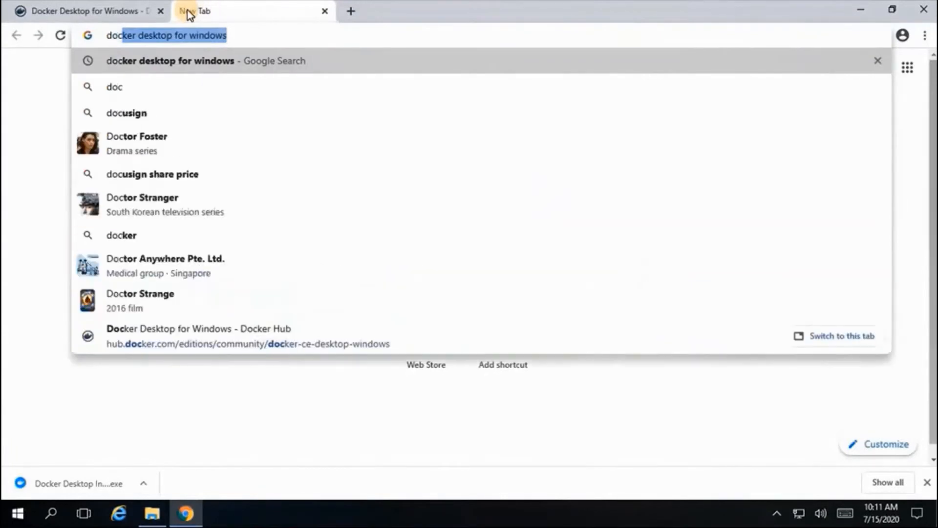
text(ker t)
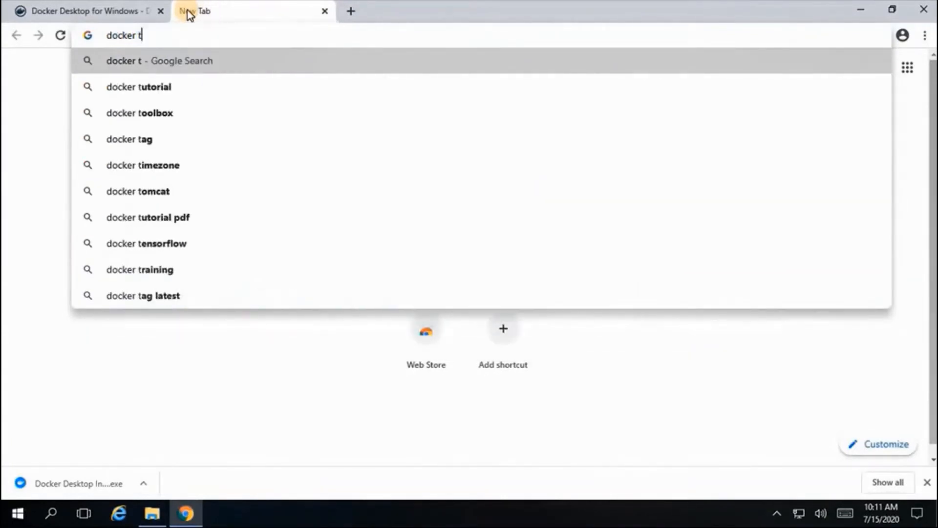
text(oolbox)
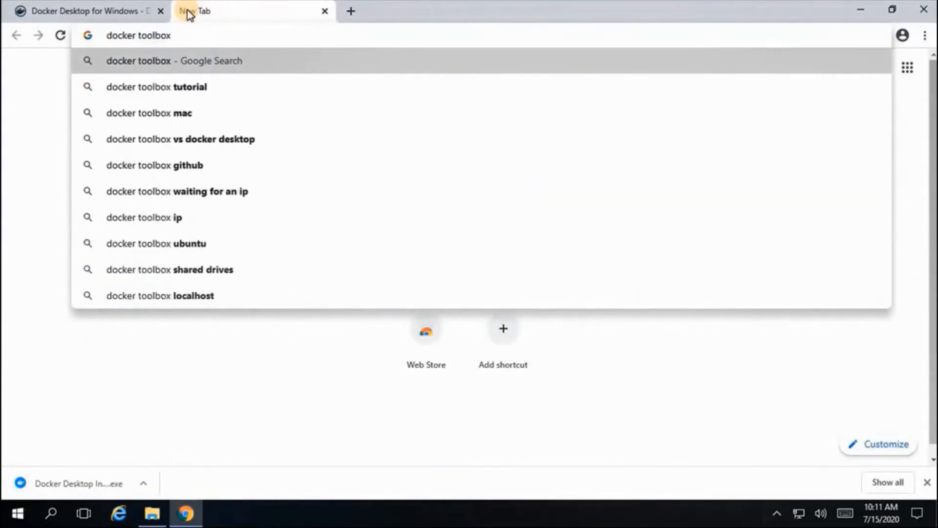
text( for windows)
key(Return)
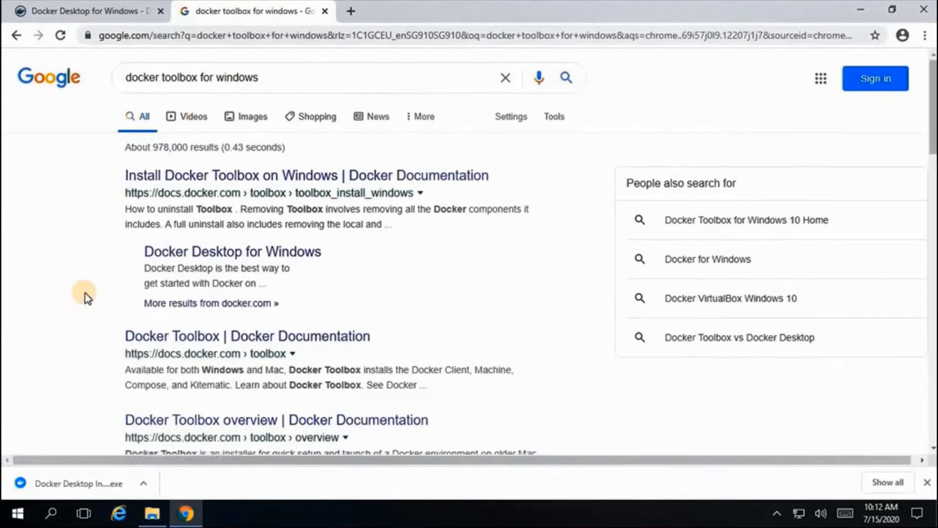
Open the "Install Docker Toolbox on Windows" documentation page and go to "Step 2: Install Docker Toolbox".
click(248, 172)
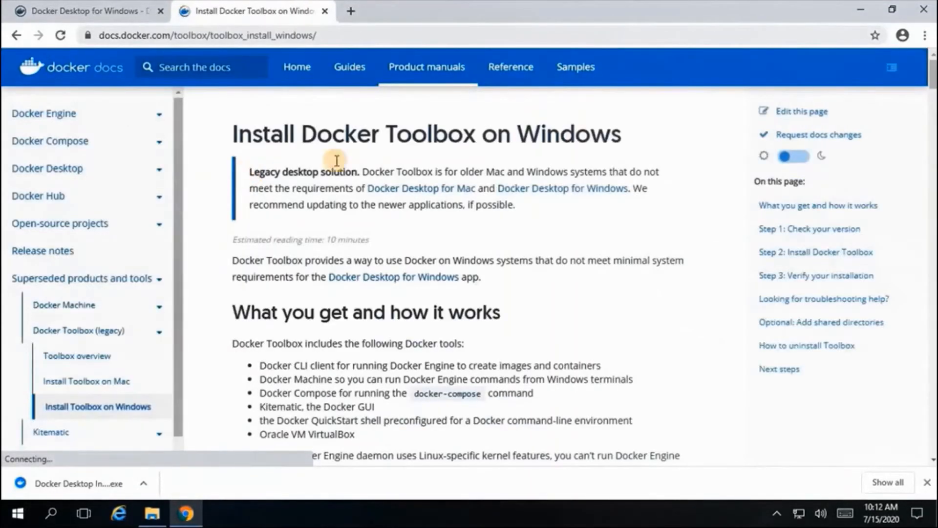
scroll(561, 188, down, 7)
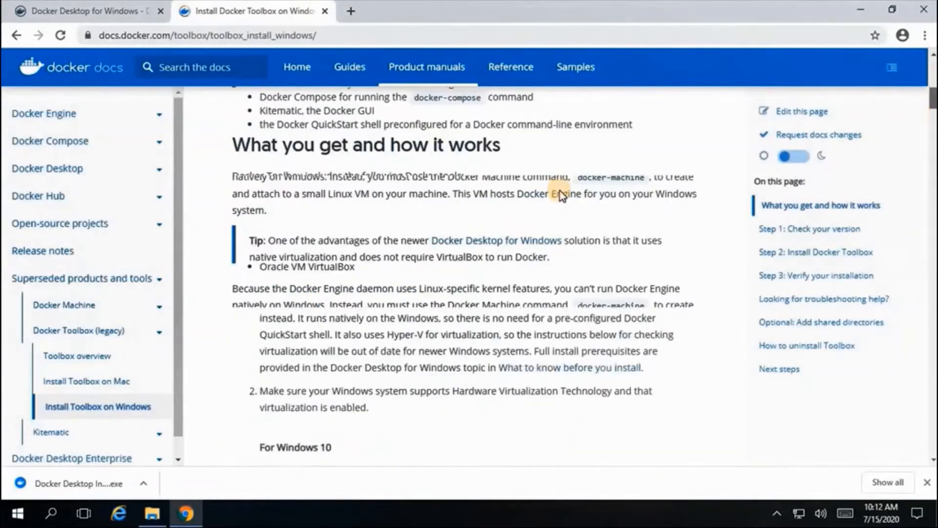
scroll(463, 273, down, 6)
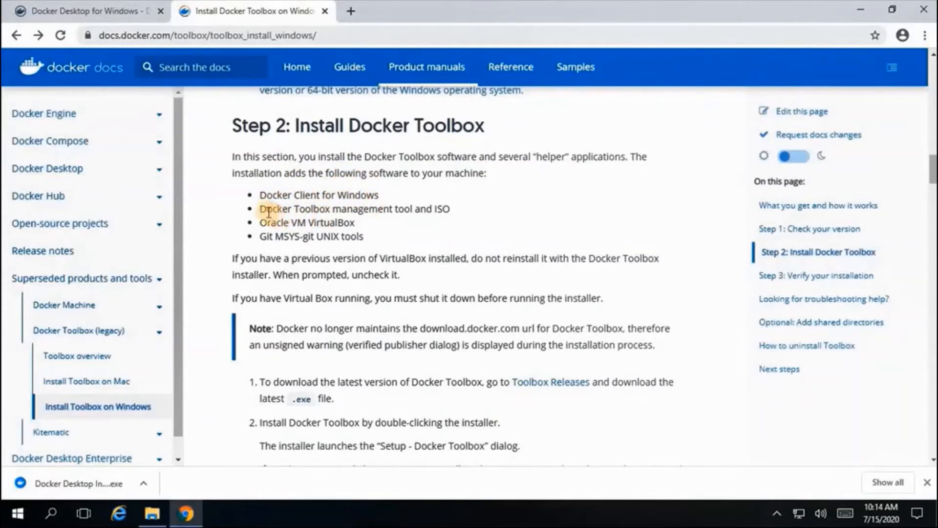
Examine the list of software that the Docker Toolbox installation adds to the machine.
drag(260, 196, 392, 197)
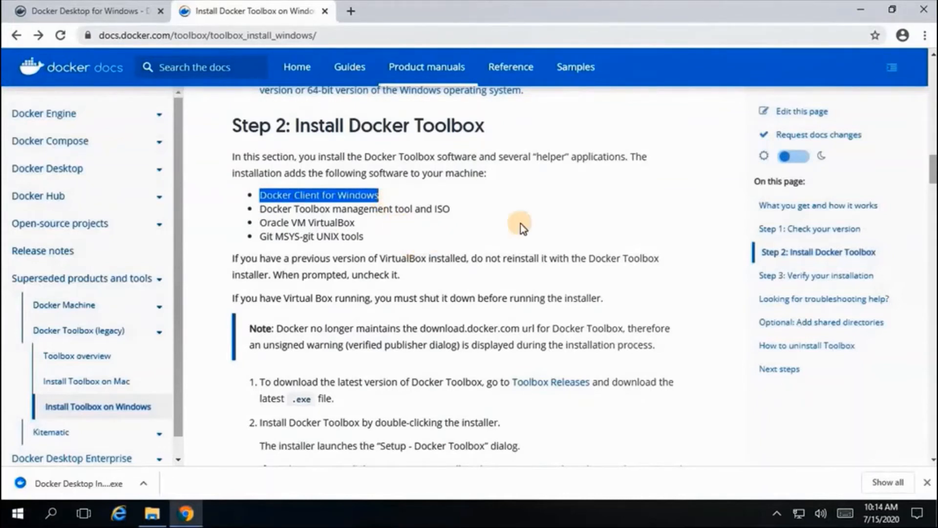
click(264, 209)
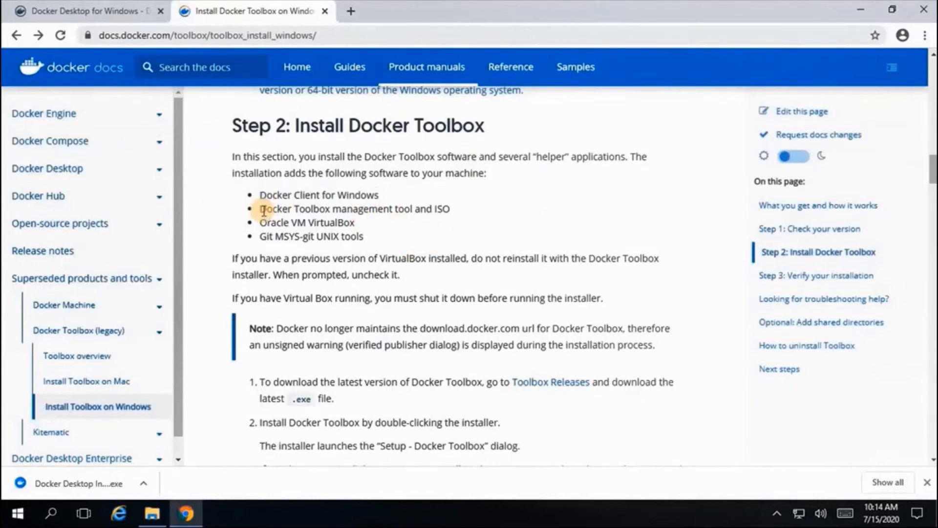
drag(271, 210, 464, 215)
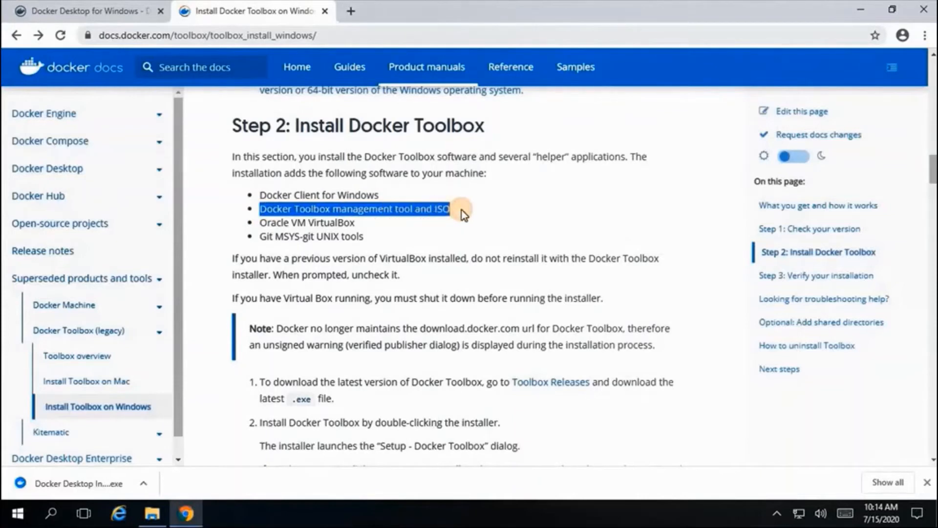
click(283, 223)
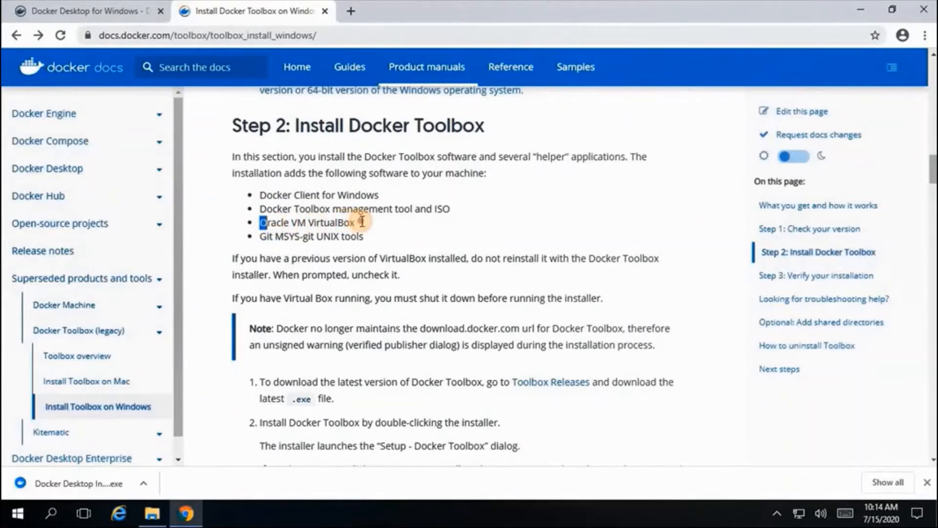
drag(261, 224, 361, 225)
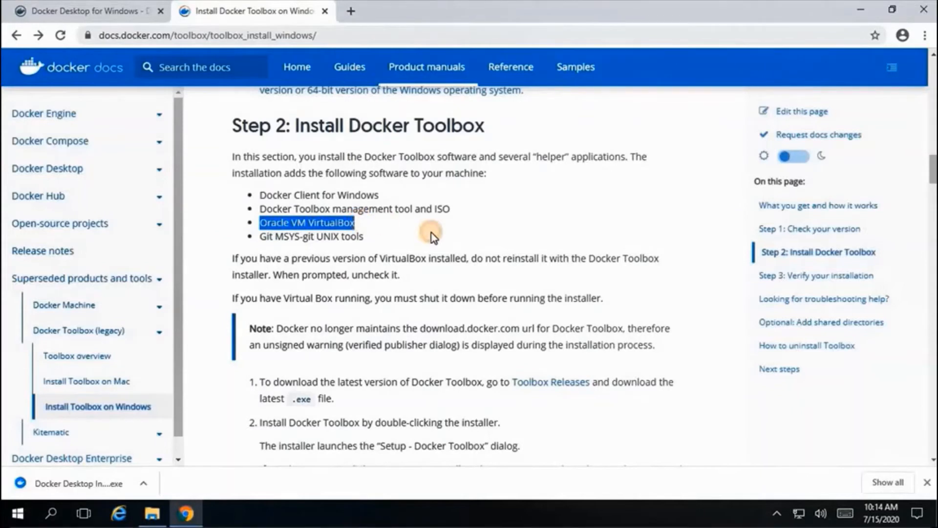
click(323, 235)
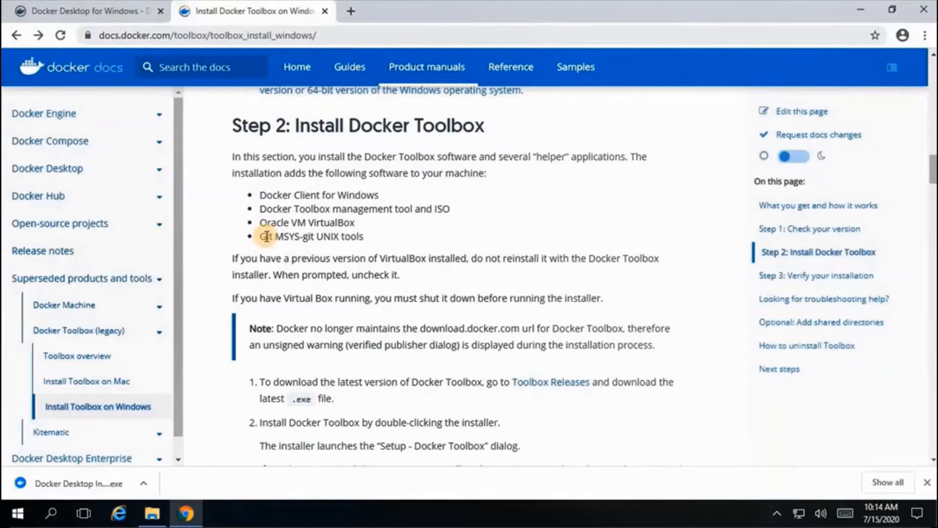
drag(267, 236, 381, 237)
click(382, 233)
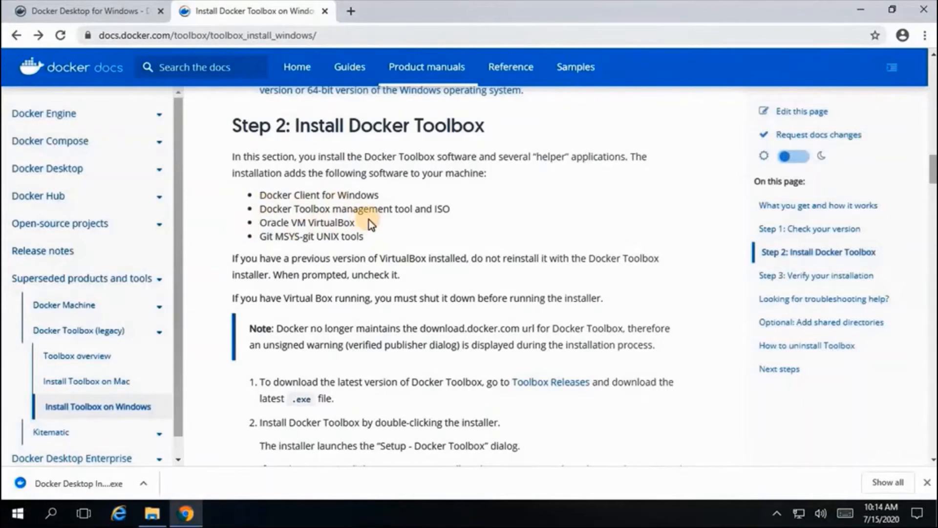
Go to the Toolbox Releases page on GitHub and download DockerToolbox-19.03.1.exe from the v19.03.1 assets.
click(550, 382)
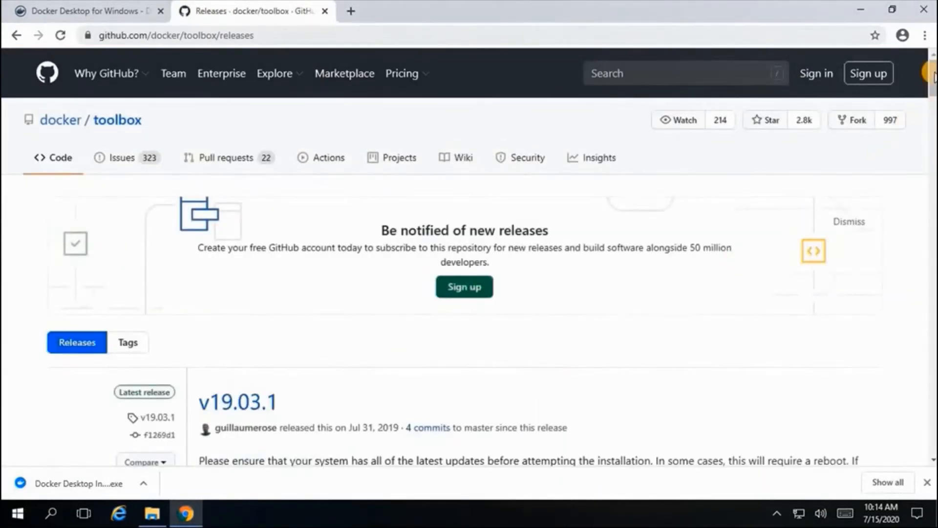
drag(933, 85, 831, 116)
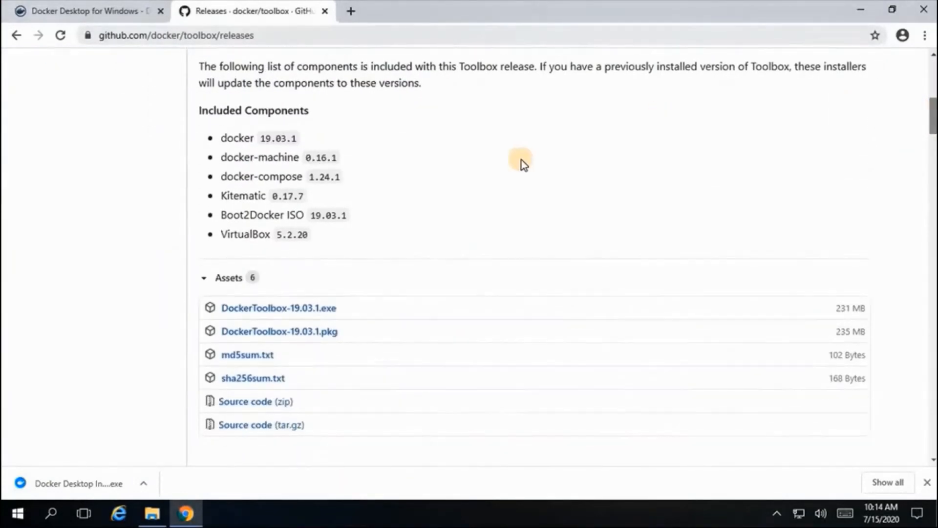
click(296, 312)
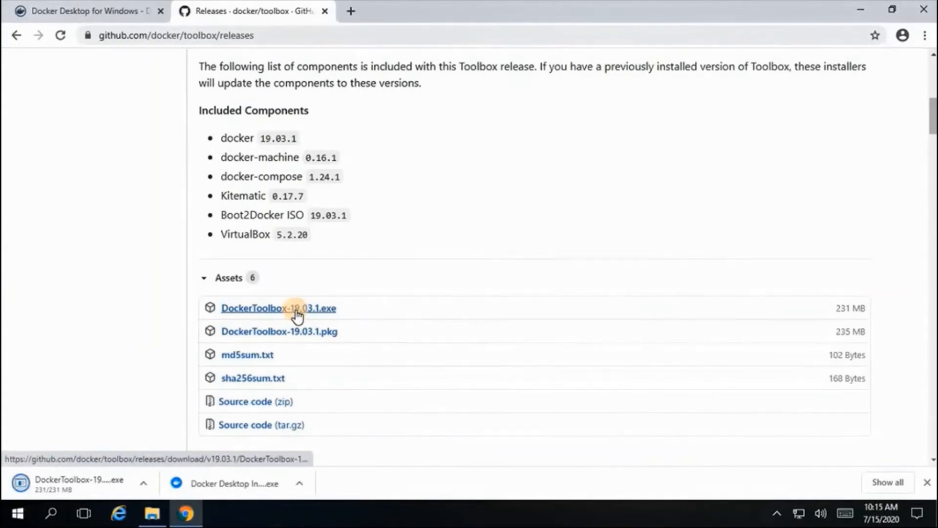
Switch to the Downloads folder in File Explorer, run DockerToolbox-19.03.1 with permission to make changes, and minimize the folder window.
click(183, 513)
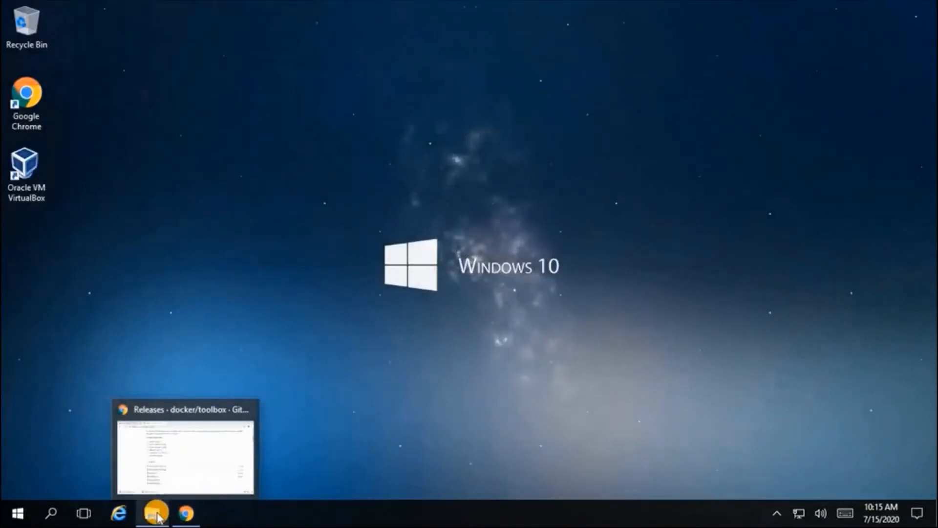
click(156, 513)
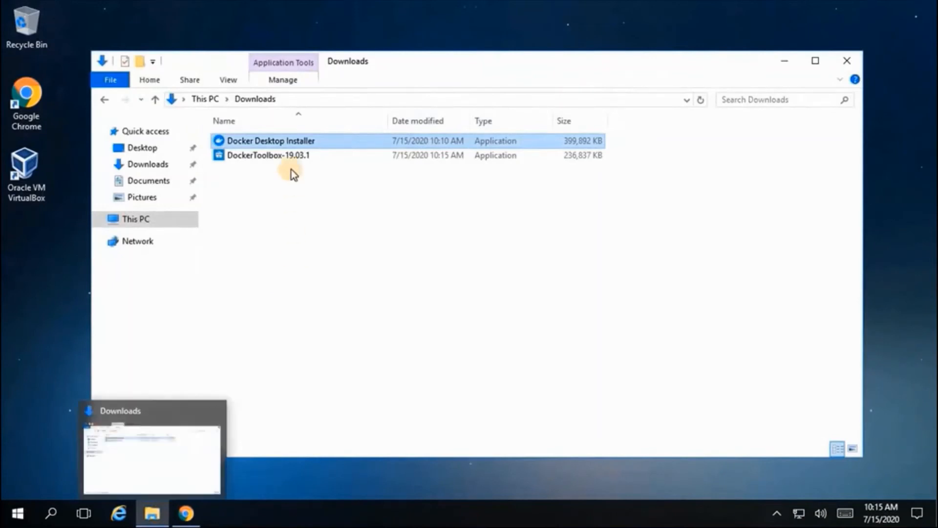
click(293, 156)
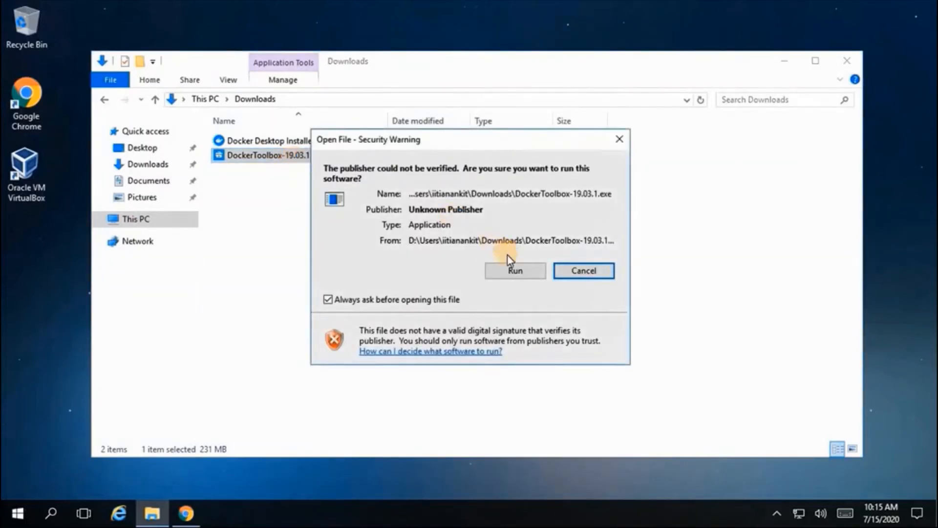
click(517, 268)
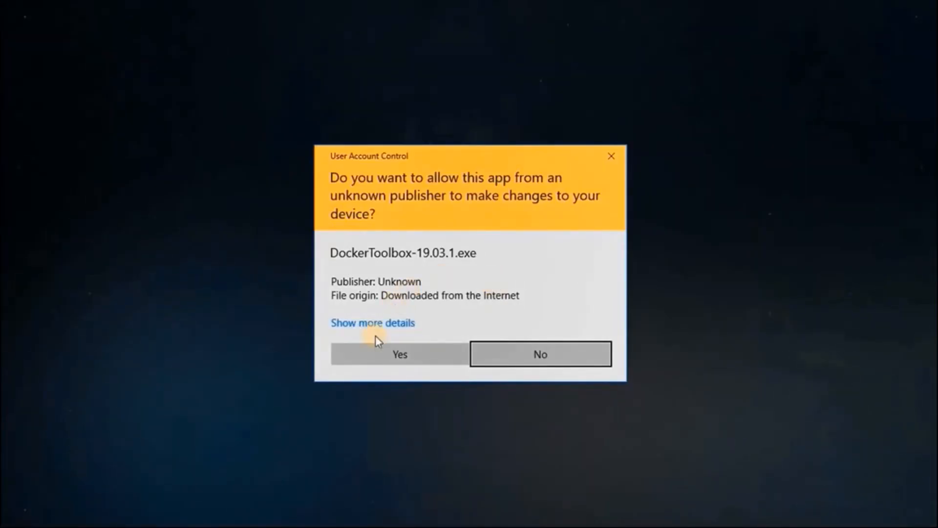
click(400, 356)
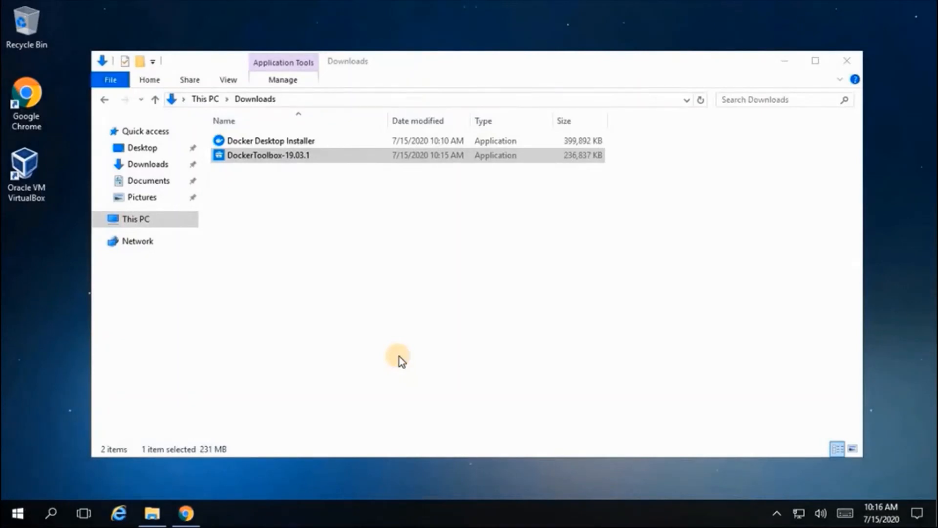
click(786, 63)
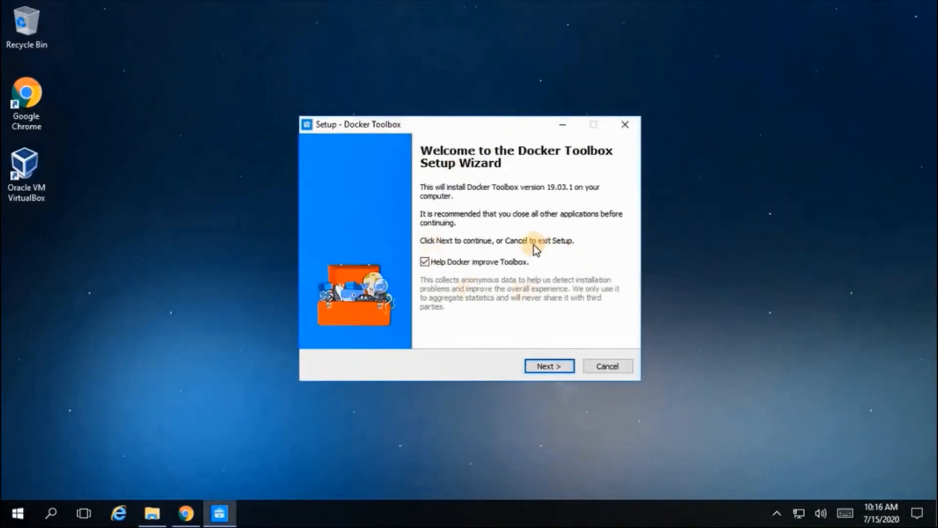
Accept the destination C:\Program Files\Docker Toolbox in the setup wizard and exclude VirtualBox from the components to install.
click(549, 367)
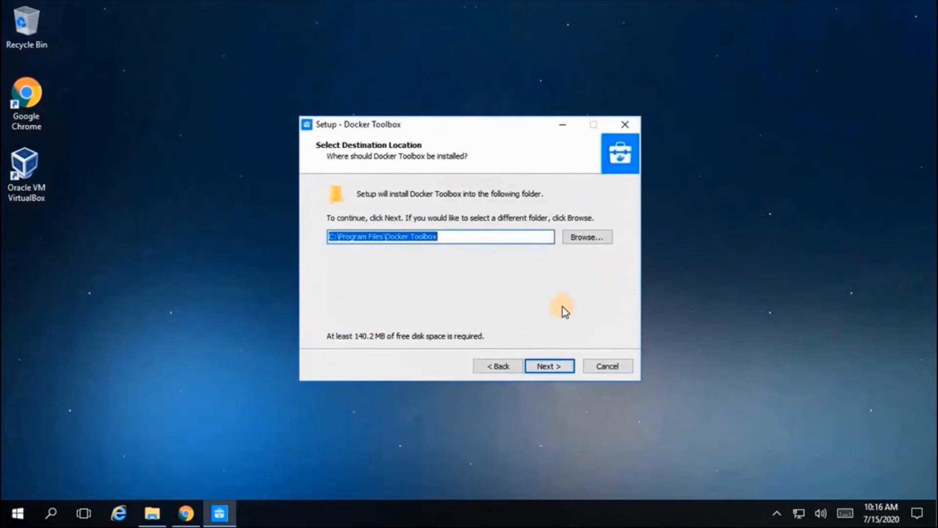
click(553, 368)
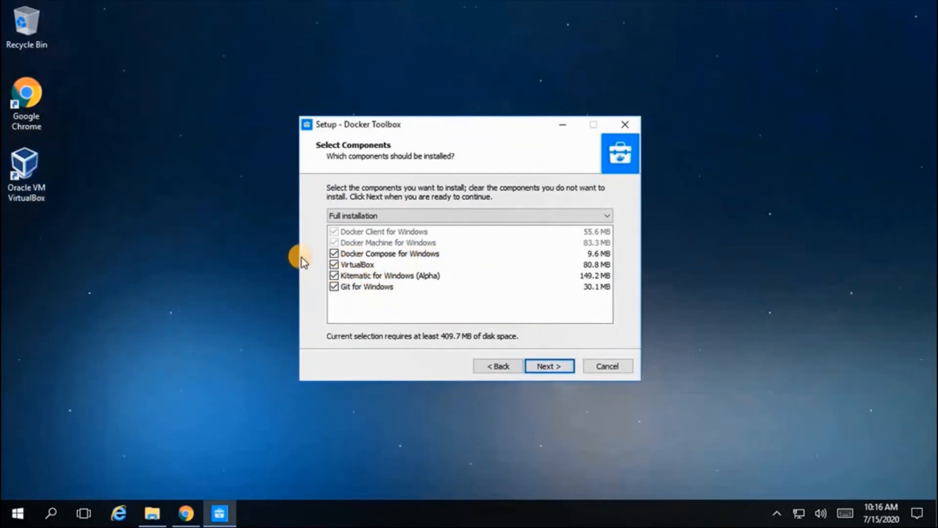
click(335, 264)
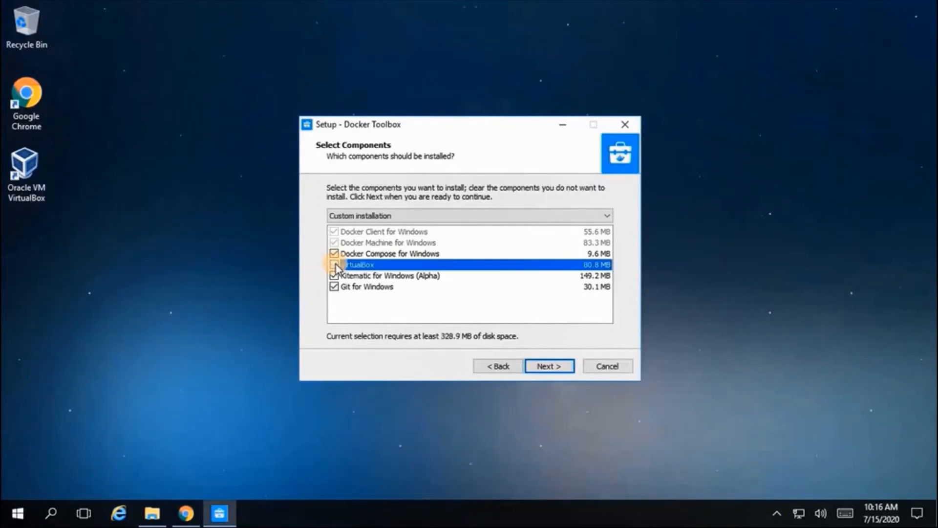
click(546, 369)
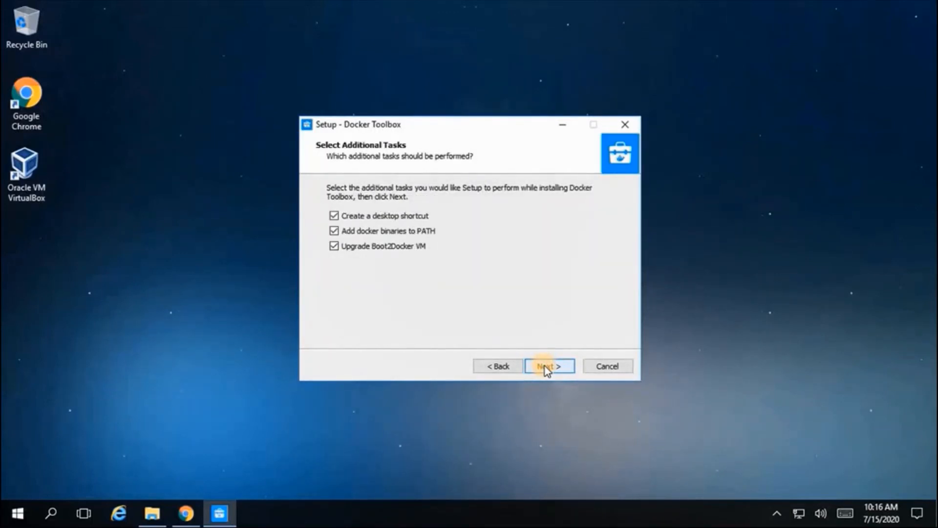
Accept the default additional tasks, install Docker Toolbox and finish the setup, then minimize the shortcuts folder.
click(546, 368)
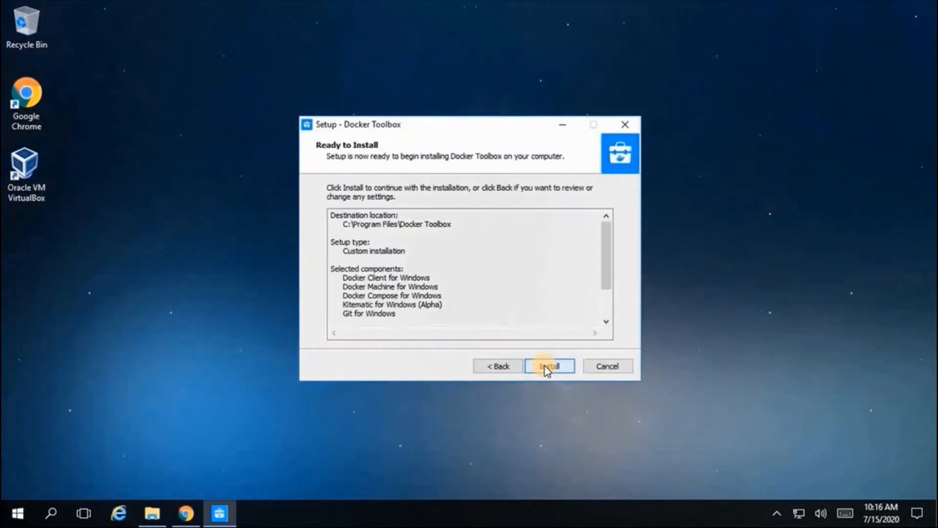
click(546, 367)
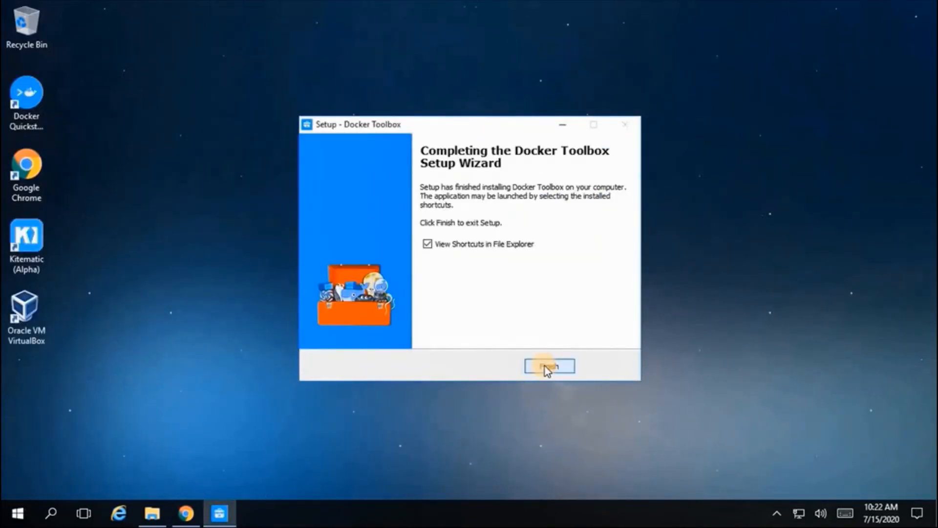
click(548, 367)
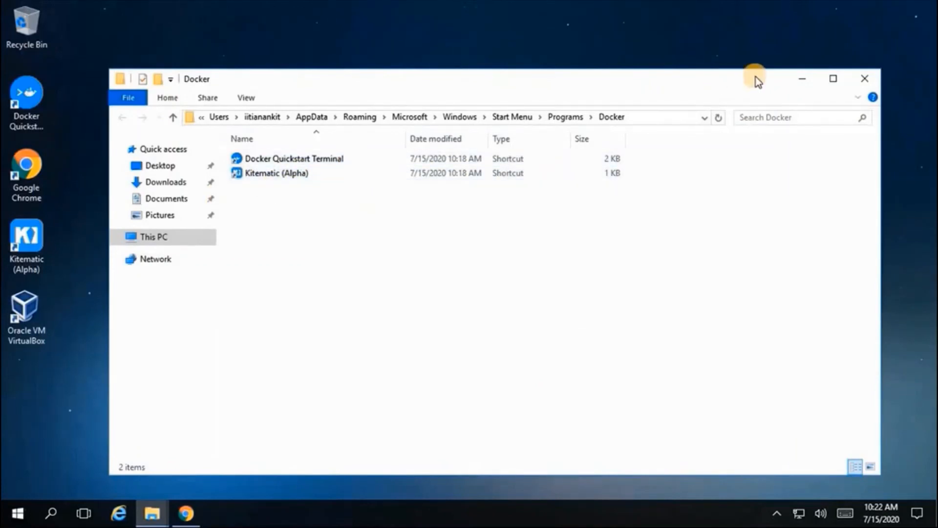
click(803, 78)
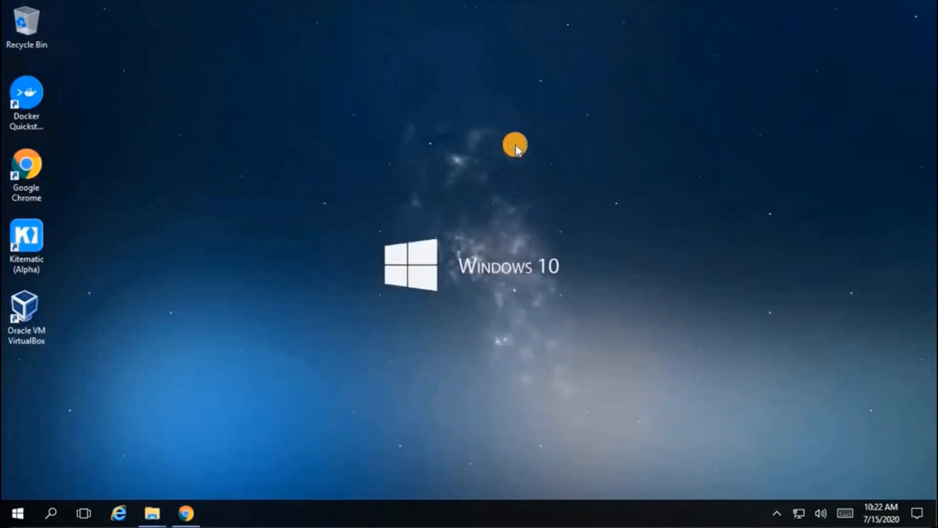